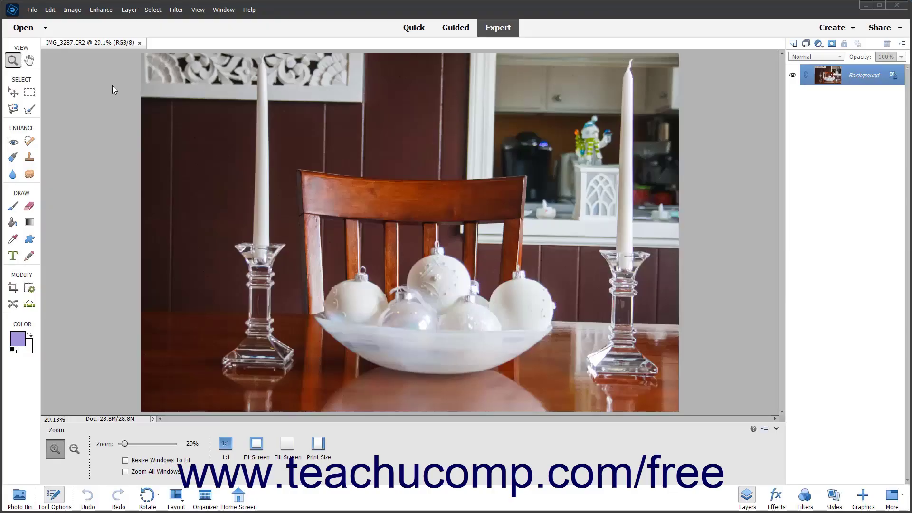
- Show the File menu's New options, Blank File and Image from Clipboard
{"action": "left_click", "coordinate": [32, 9]}
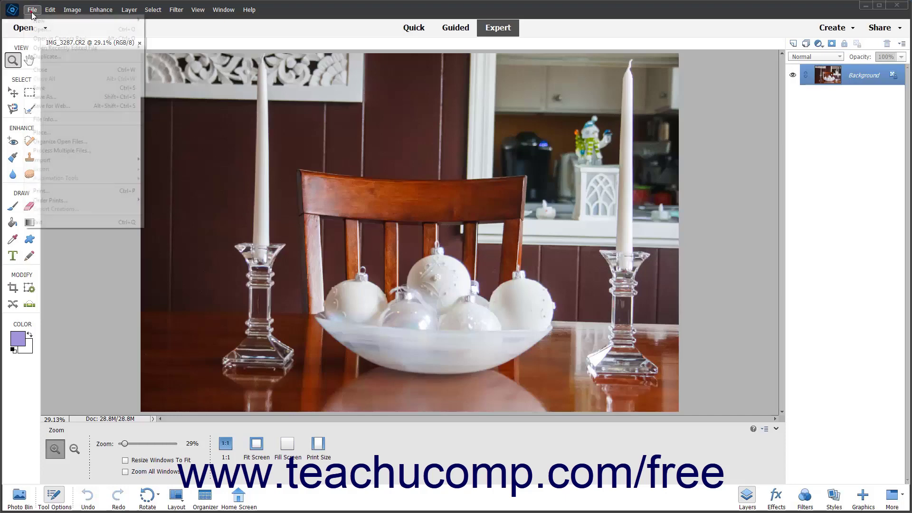
{"action": "mouse_move", "coordinate": [40, 20]}
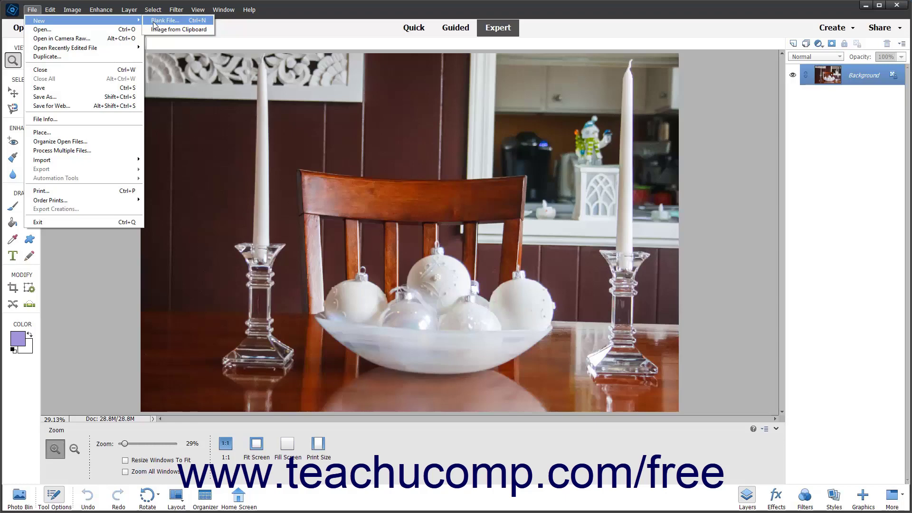
{"action": "left_click", "coordinate": [178, 29]}
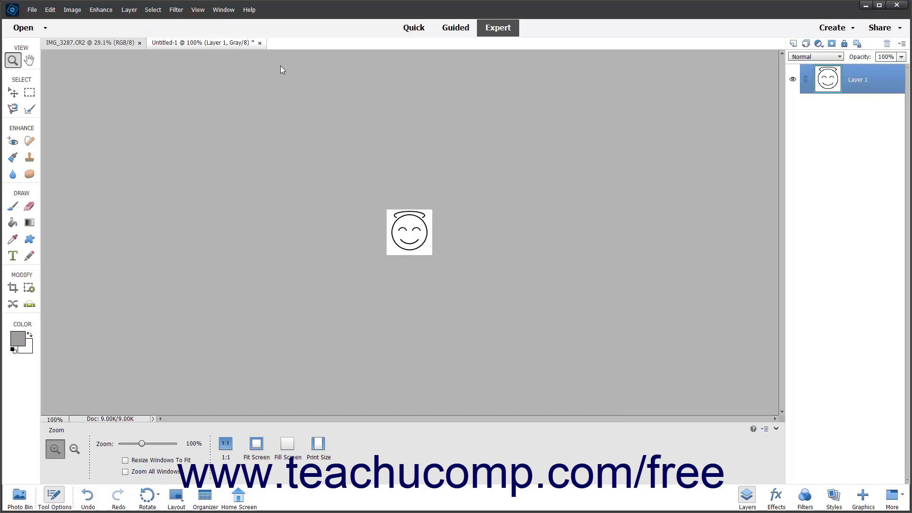
{"action": "left_click", "coordinate": [259, 43]}
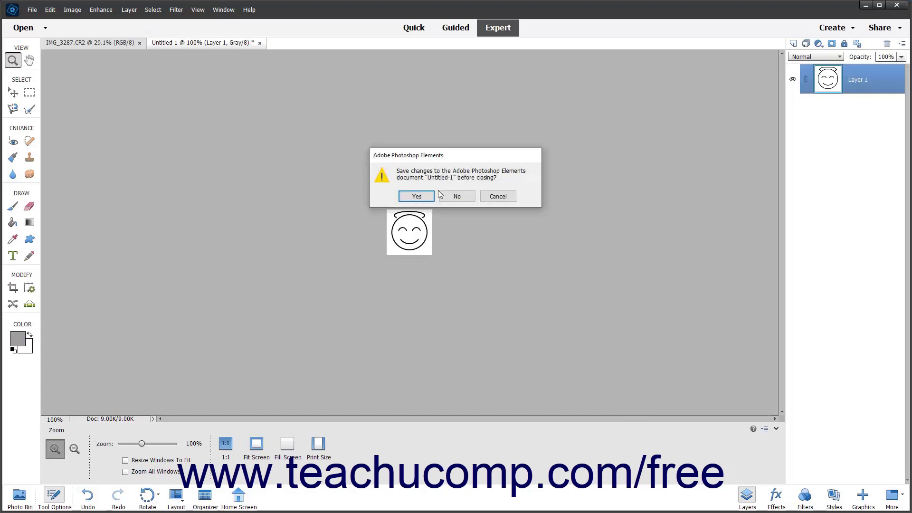
{"action": "left_click", "coordinate": [456, 196]}
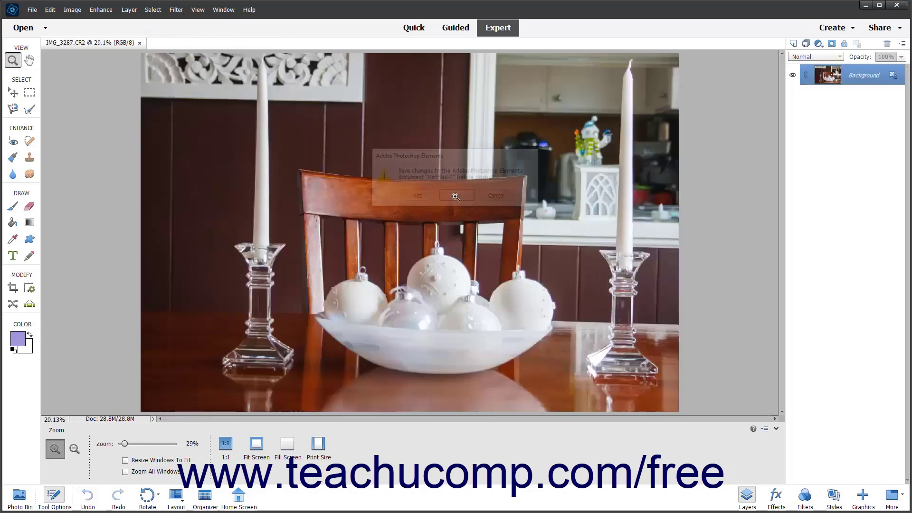
- Start a new Blank File from the File menu, to be named MyNewCanvas
{"action": "left_click", "coordinate": [32, 10]}
{"action": "mouse_move", "coordinate": [71, 20]}
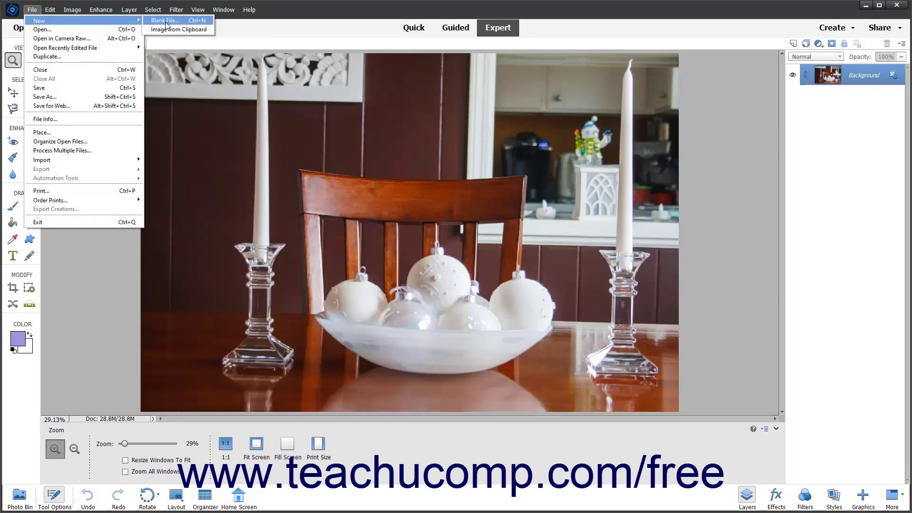
{"action": "left_click", "coordinate": [167, 20]}
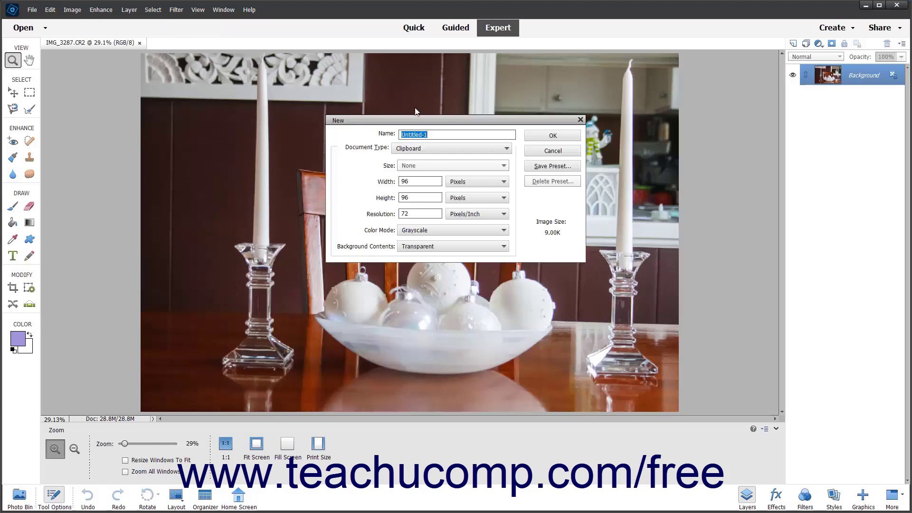
{"action": "type", "text": "MyNewCanvas"}
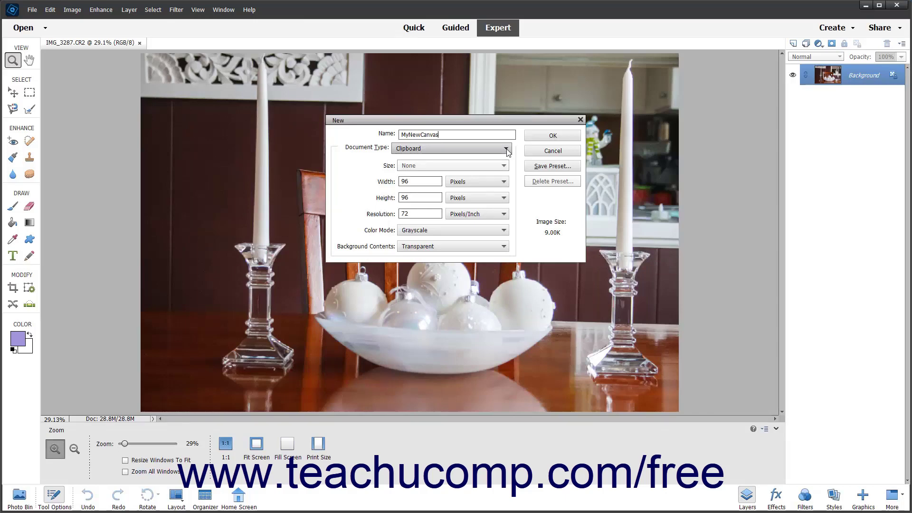
- Set Document Type to Photo and the size to Landscape, 5 x 7
{"action": "left_click", "coordinate": [508, 150]}
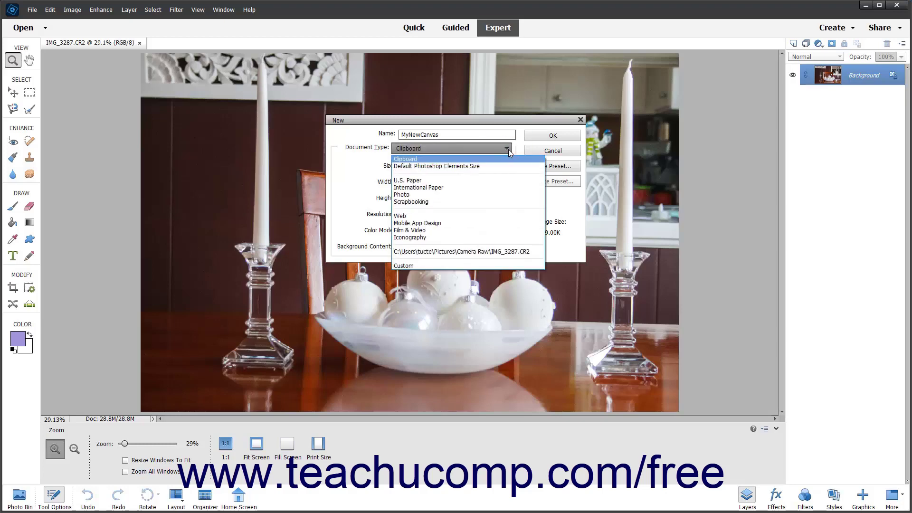
{"action": "left_click", "coordinate": [462, 197]}
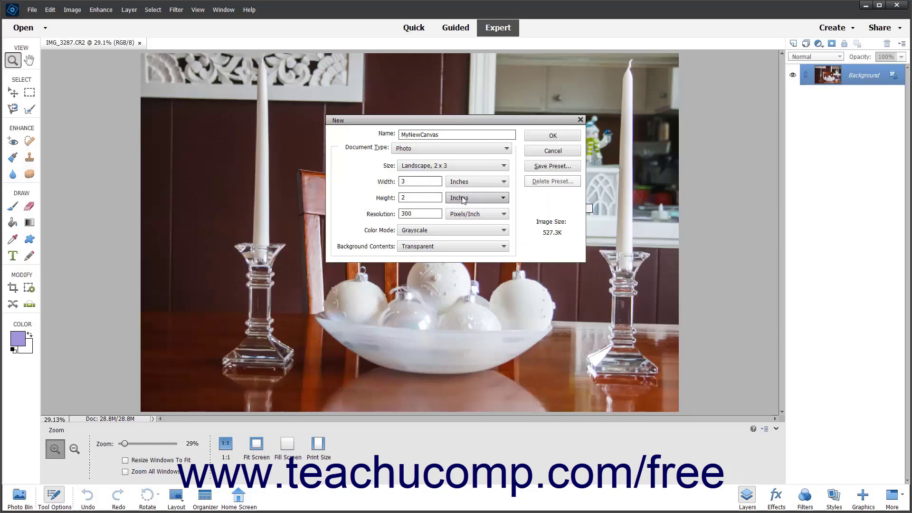
{"action": "left_click", "coordinate": [502, 166]}
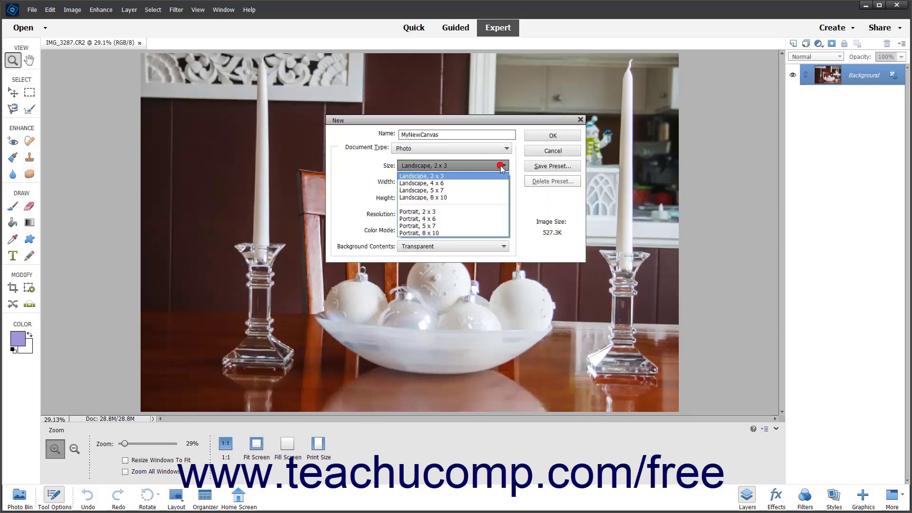
{"action": "left_click", "coordinate": [479, 192]}
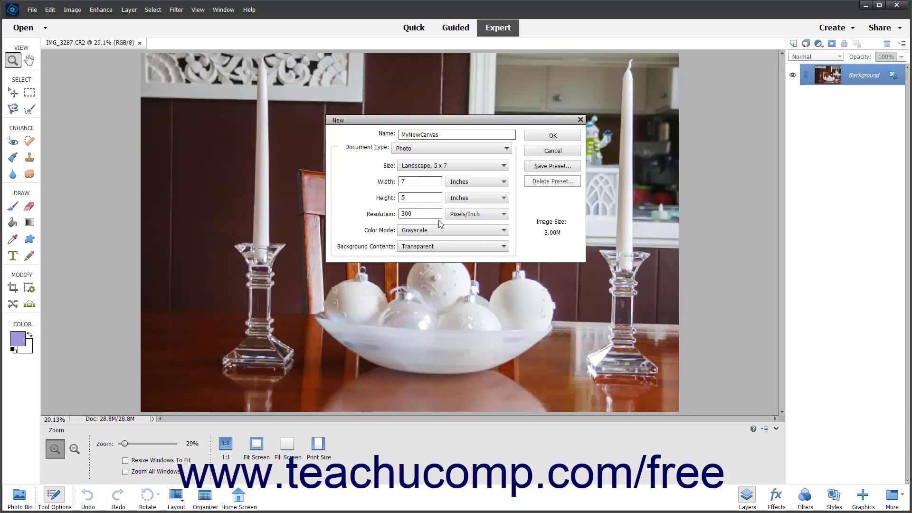
- Keep the height in inches and change Color Mode from grayscale to RGB Color
{"action": "left_click", "coordinate": [499, 214]}
{"action": "left_click", "coordinate": [504, 198]}
{"action": "left_click", "coordinate": [504, 197]}
{"action": "left_click", "coordinate": [514, 201]}
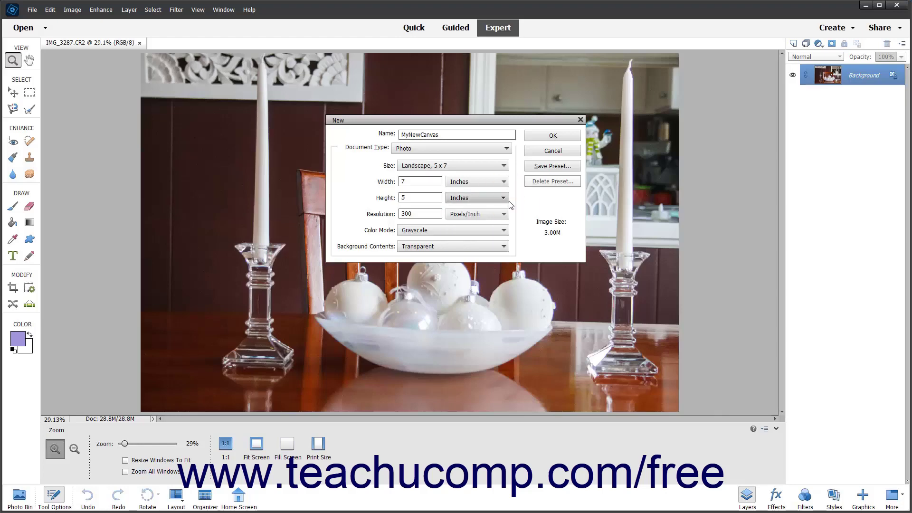
{"action": "left_click", "coordinate": [505, 230]}
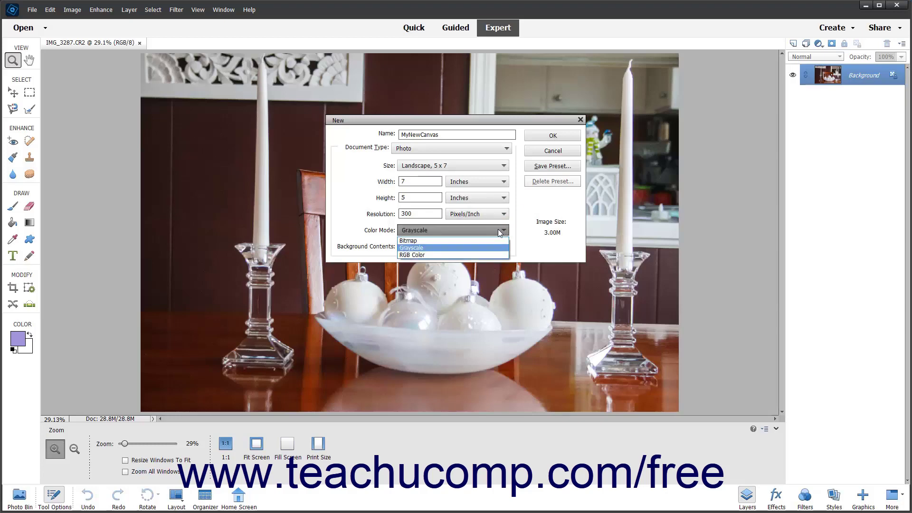
{"action": "left_click", "coordinate": [469, 254]}
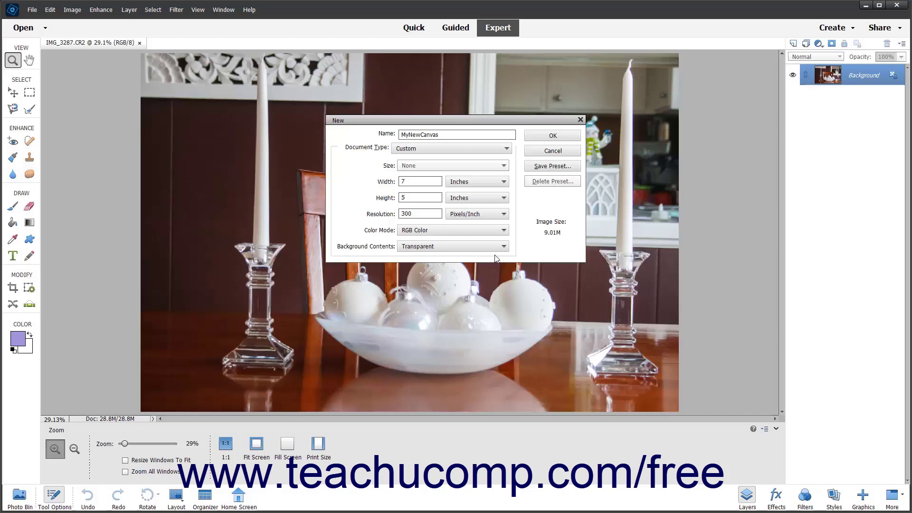
- Set Background Contents to White for the MyNewCanvas document
{"action": "left_click", "coordinate": [504, 247]}
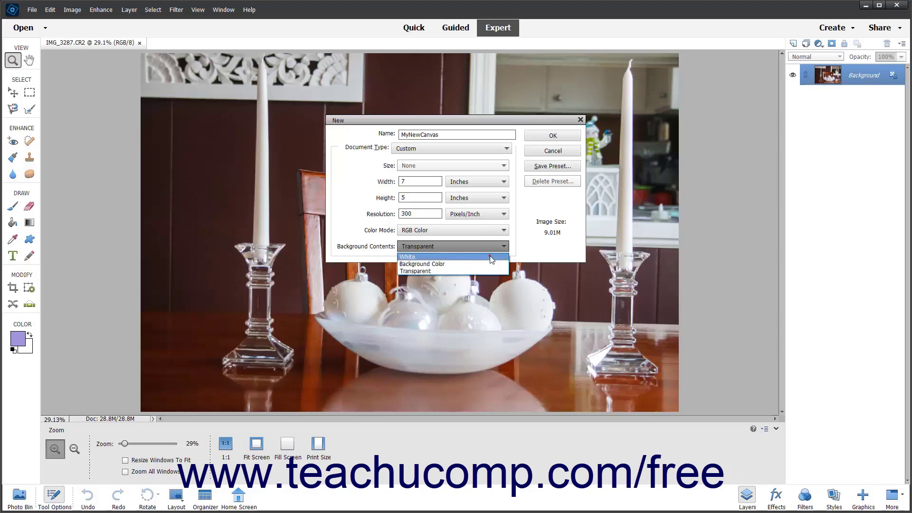
{"action": "left_click", "coordinate": [490, 257]}
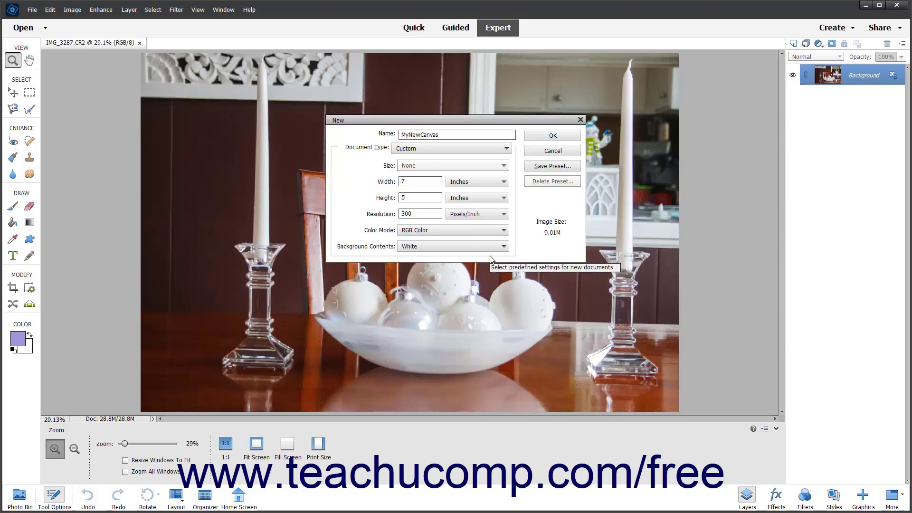
{"action": "left_click", "coordinate": [553, 136]}
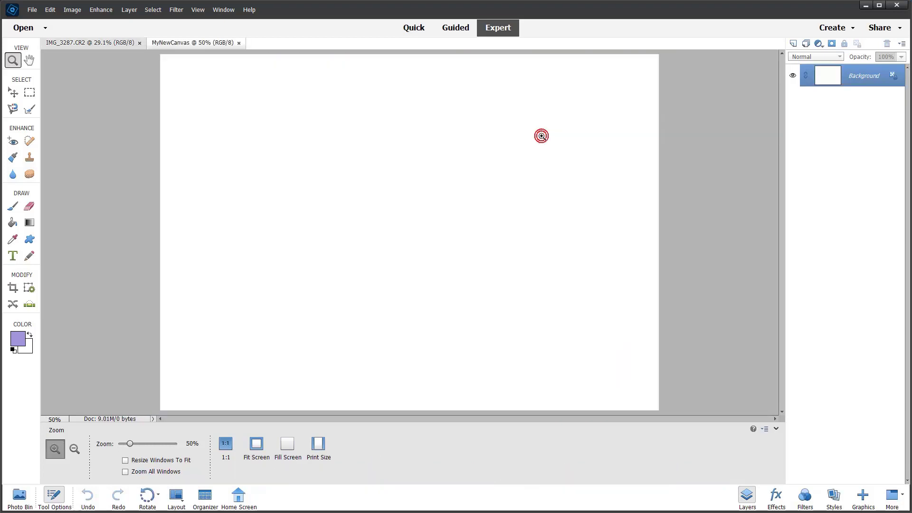